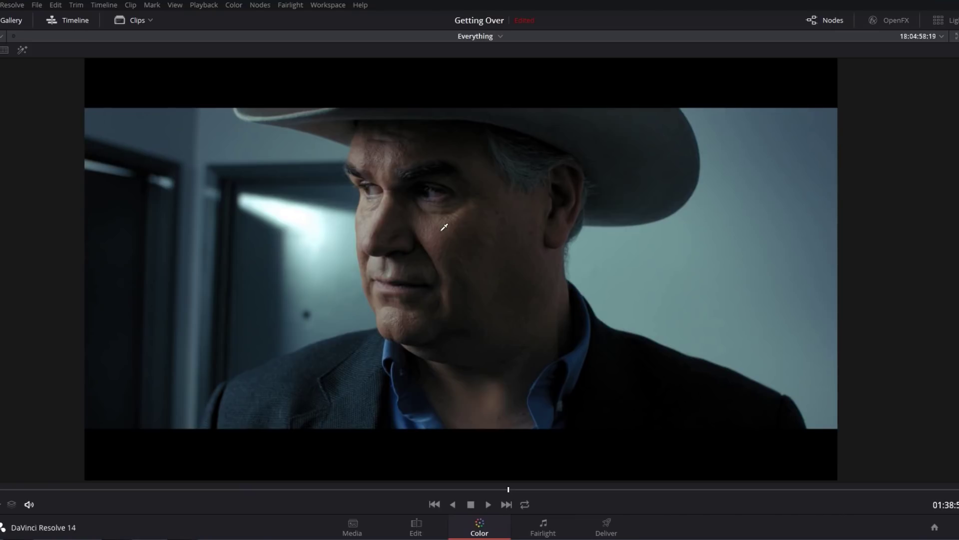
# Step: Leave the enlarged viewer to bring back the node tree, timeline, qualifier and scopes
pyautogui.hotkey('alt', 'f')
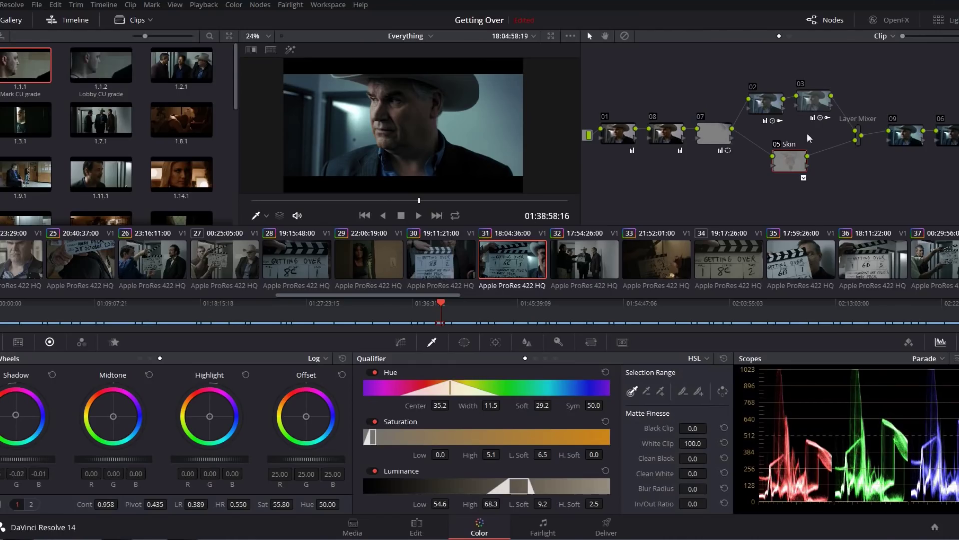
# Step: Select the 05 Skin node and set its Key Output Gain to 1.000
pyautogui.moveTo(782, 162); pyautogui.dragTo(778, 161)
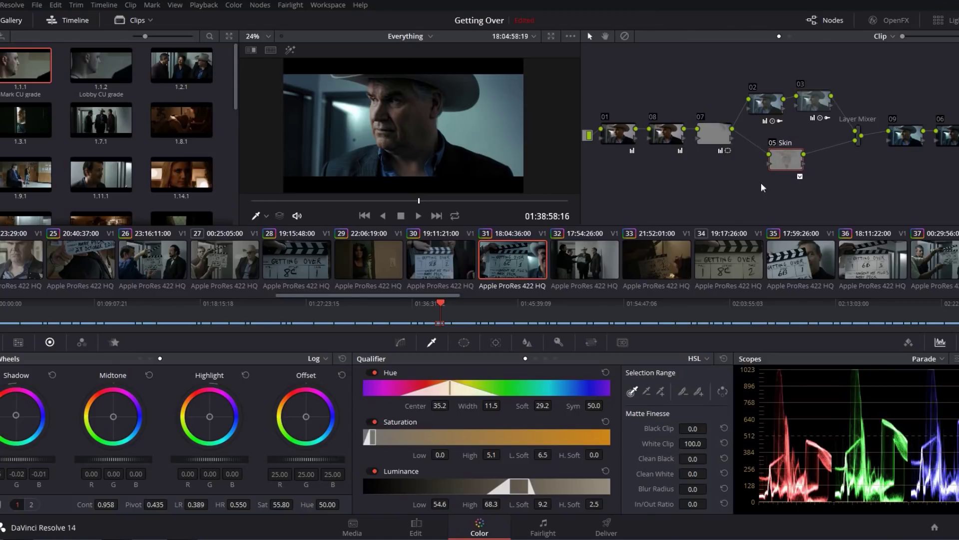
pyautogui.click(559, 342)
pyautogui.click(614, 444)
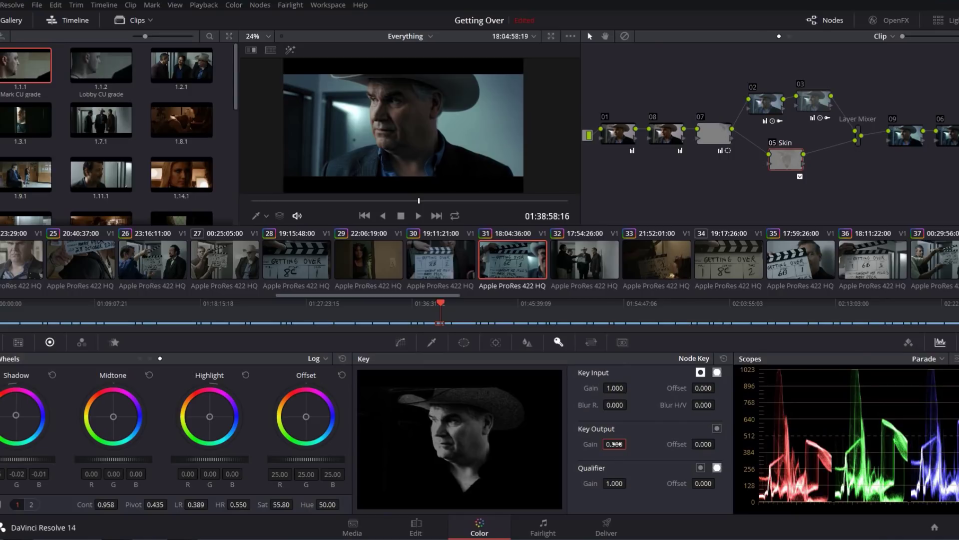
pyautogui.write('1')
pyautogui.press('Return')
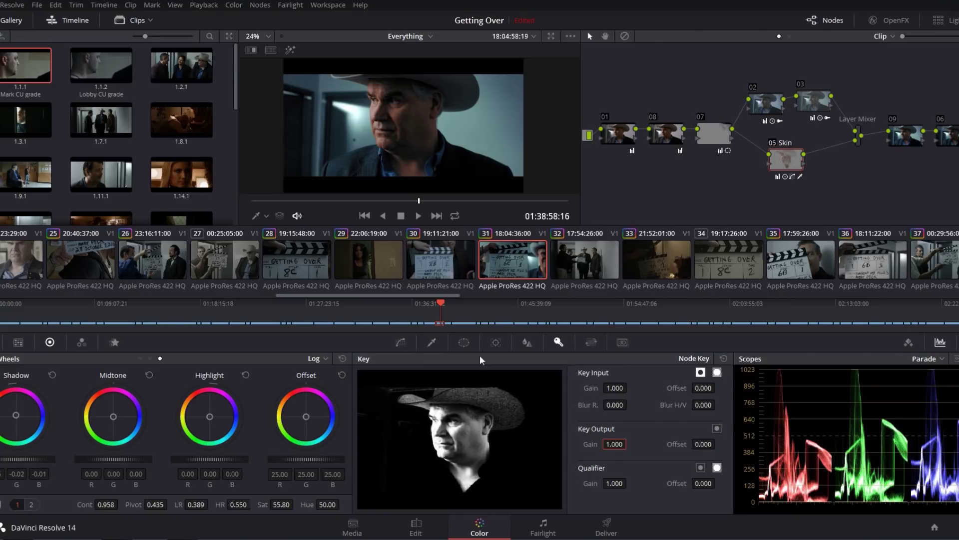
# Step: Reset the Skin qualifier to full-range defaults and enlarge the viewer to inspect the key
pyautogui.click(434, 344)
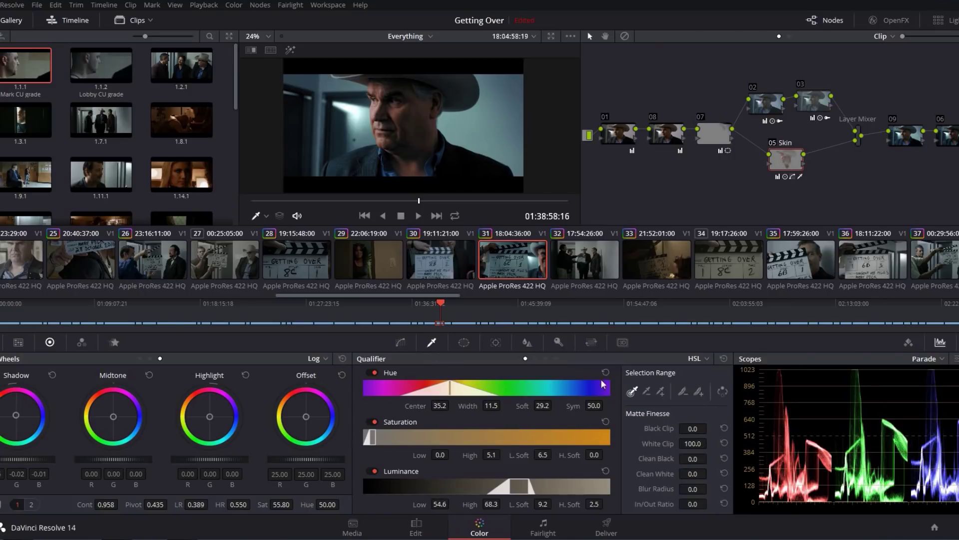
pyautogui.click(724, 358)
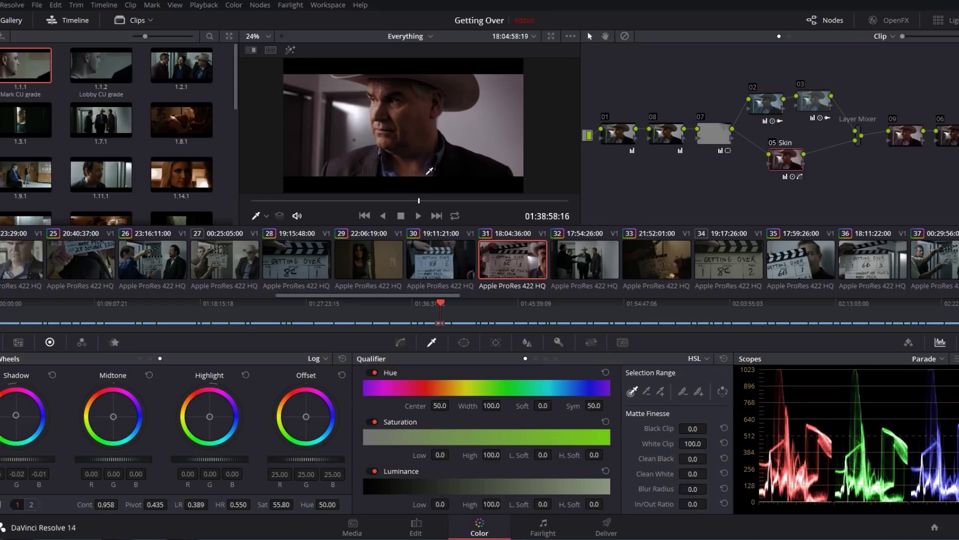
pyautogui.hotkey('alt', 'f')
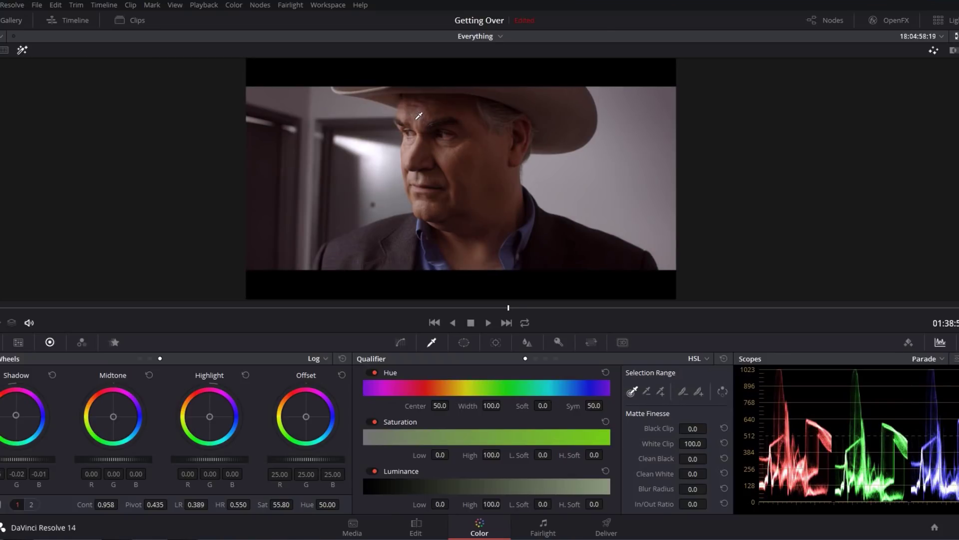
# Step: Sample the cowboy's face and eyebrow skin with the qualifier, zooming in to inspect the matte
pyautogui.moveTo(419, 116)
pyautogui.mouseDown()
pyautogui.moveTo(472, 119)
pyautogui.moveTo(426, 127)
pyautogui.moveTo(447, 119)
pyautogui.moveTo(461, 148)
pyautogui.moveTo(430, 165)
pyautogui.moveTo(407, 151)
pyautogui.moveTo(425, 186)
pyautogui.mouseUp()
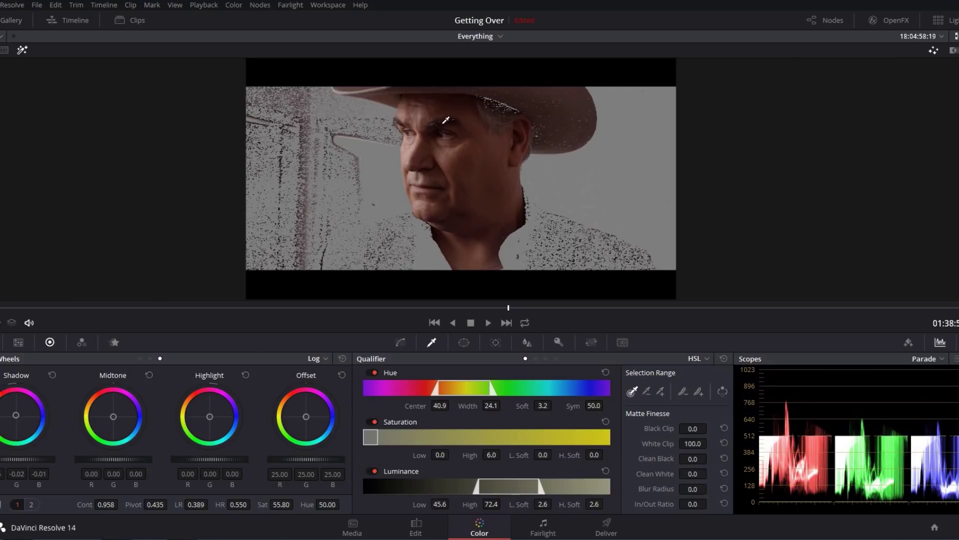
pyautogui.moveTo(456, 117); pyautogui.dragTo(457, 120)
pyautogui.scroll(2, 420, 172)
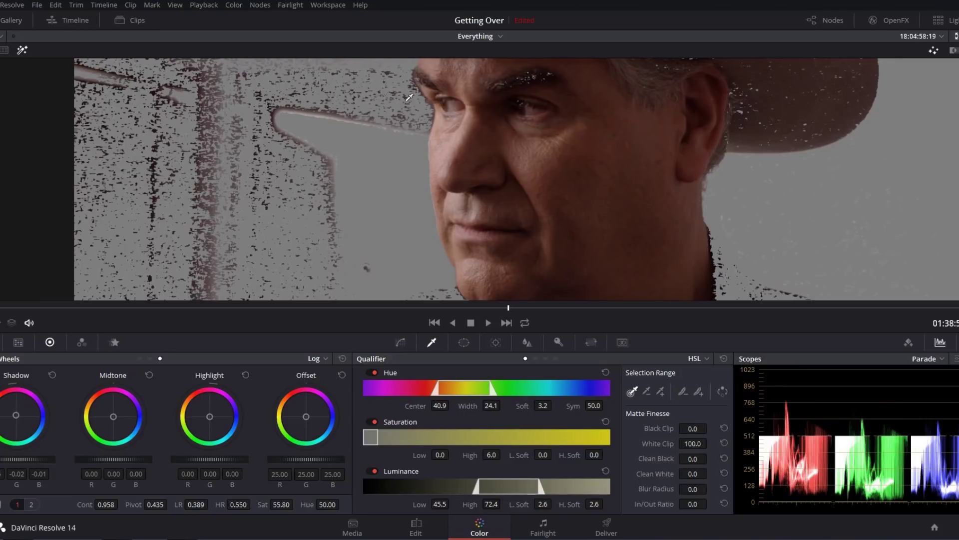
pyautogui.moveTo(398, 118); pyautogui.dragTo(400, 161)
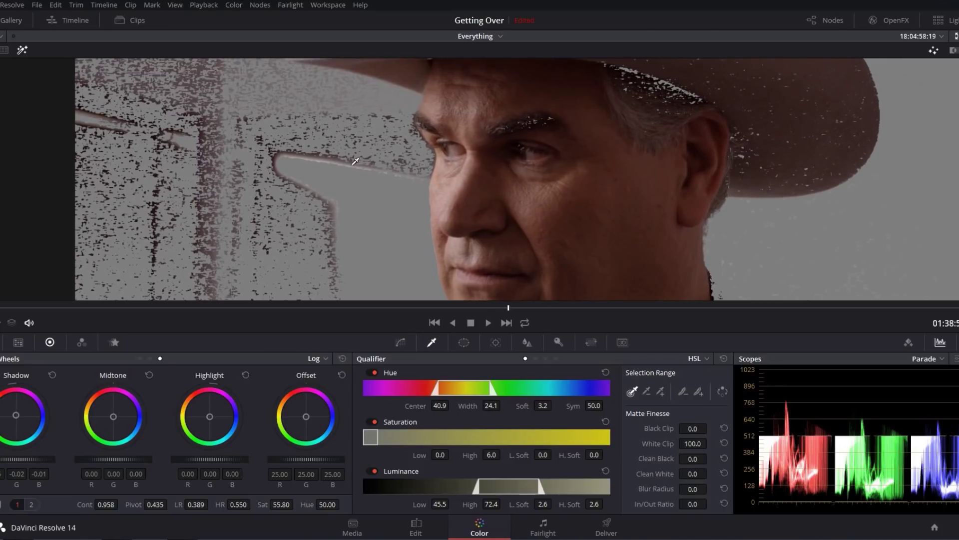
pyautogui.moveTo(366, 176); pyautogui.dragTo(484, 160)
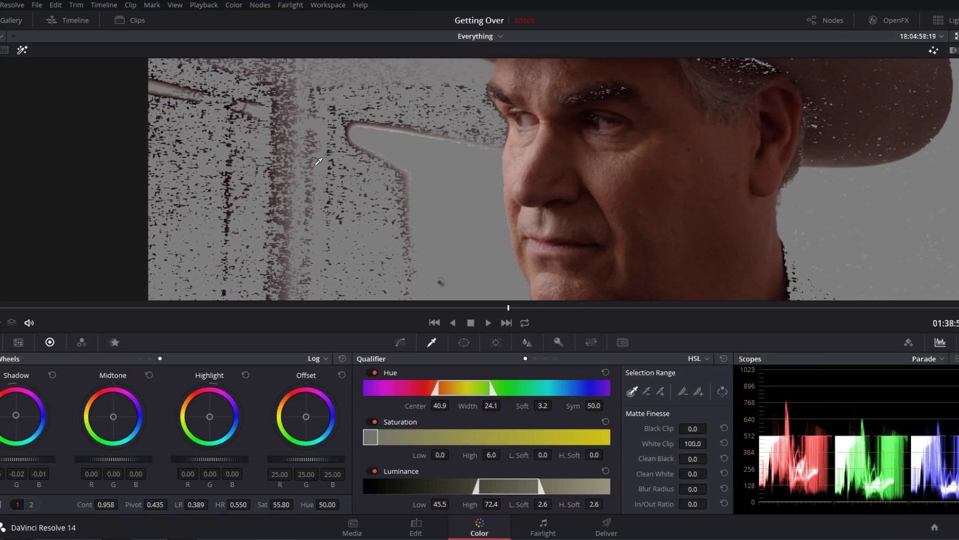
pyautogui.hscroll(2, 345, 159)
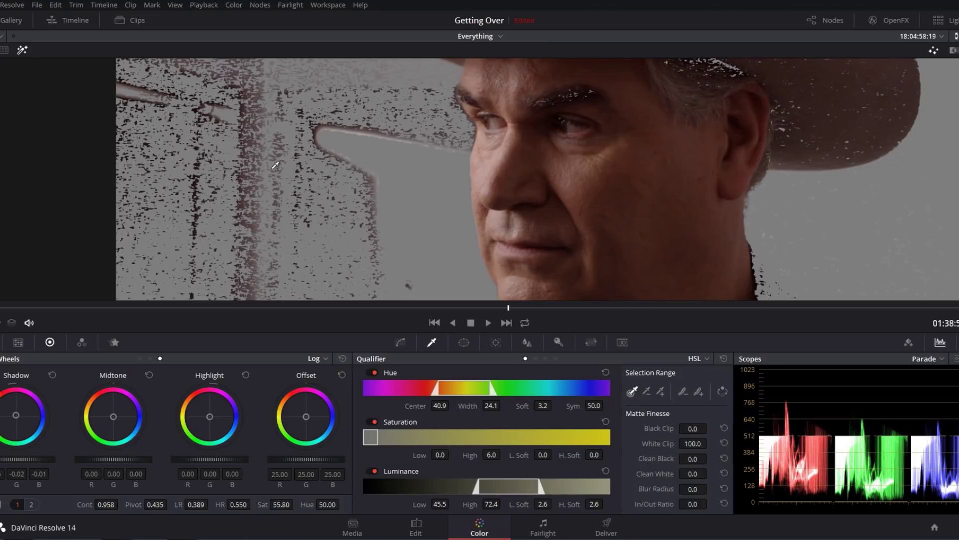
pyautogui.hscroll(2, 349, 158)
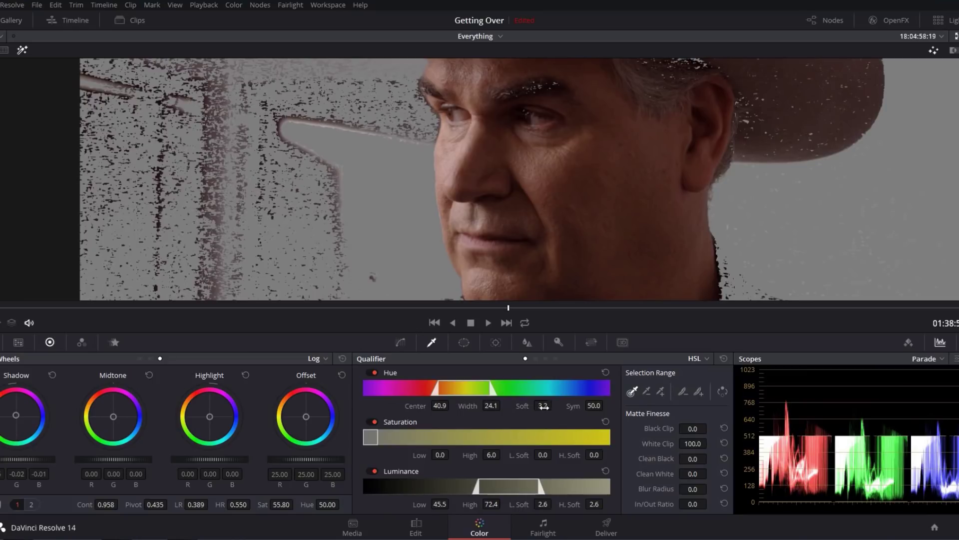
# Step: Soften the hue edges to 10.9 and the low saturation edge to 3.1
pyautogui.moveTo(544, 407); pyautogui.dragTo(553, 407)
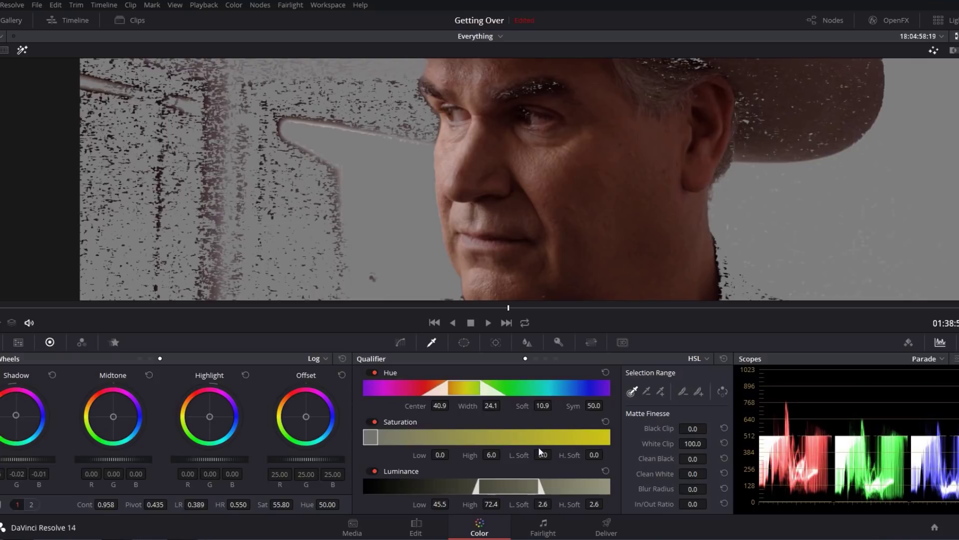
pyautogui.moveTo(540, 451); pyautogui.dragTo(598, 454)
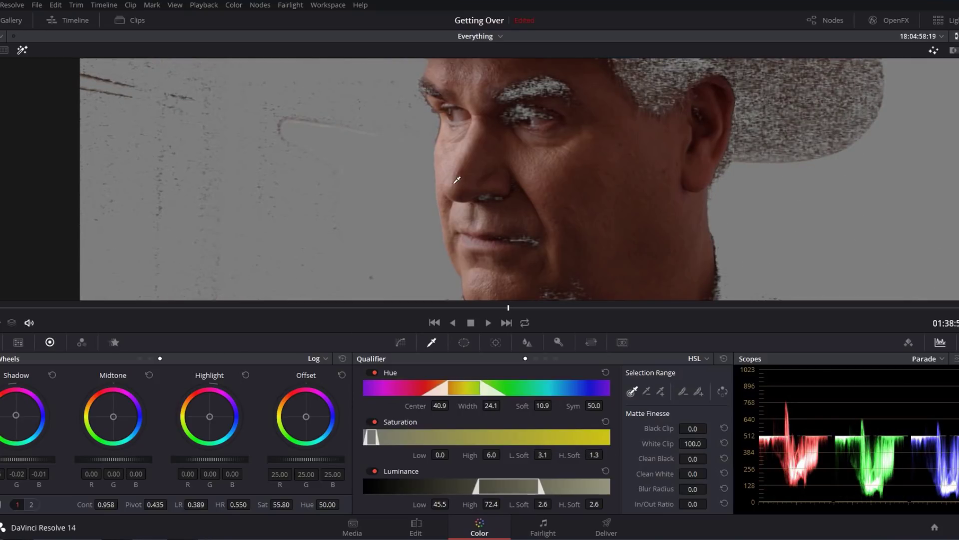
pyautogui.scroll(-3, 441, 199)
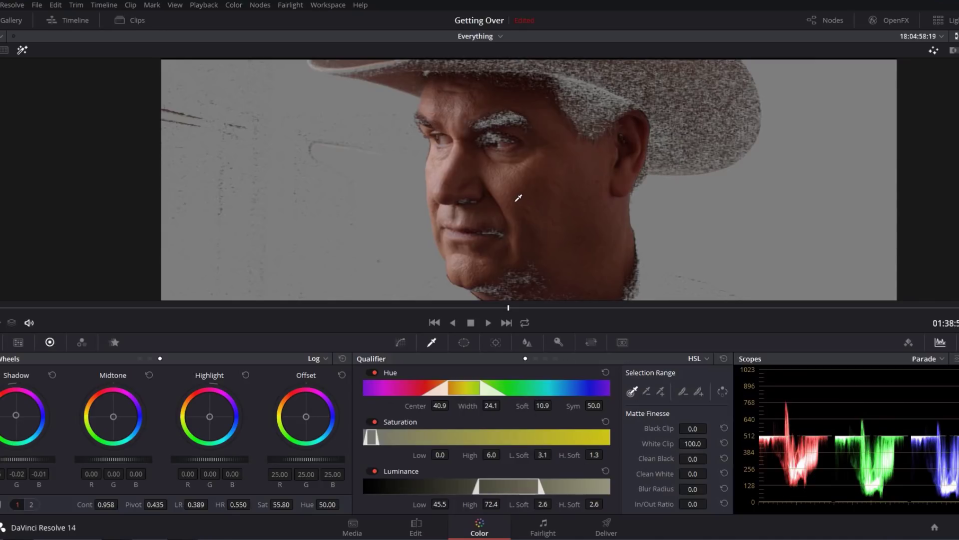
# Step: Reset the qualifier and resample the forehead skin, giving Hue centre 34.3, width 23.1
pyautogui.click(723, 358)
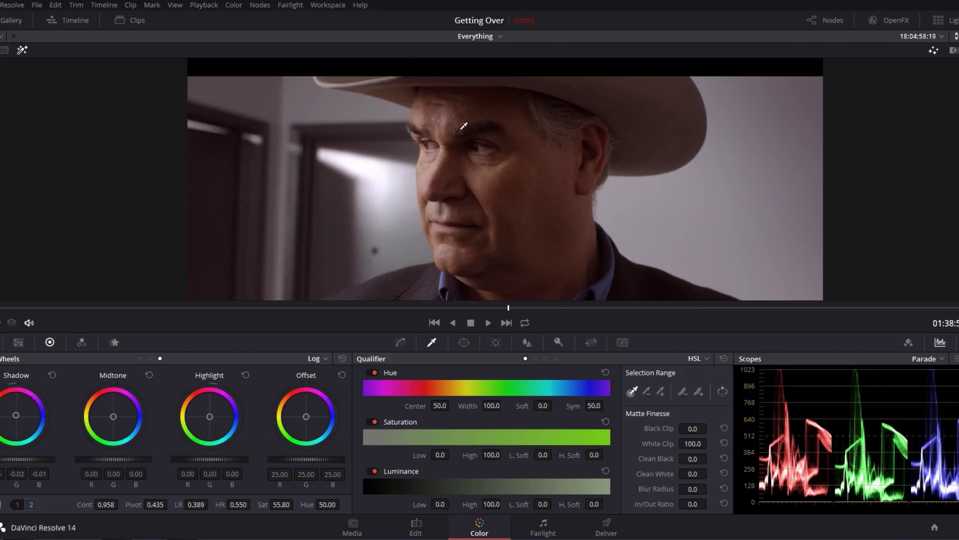
pyautogui.scroll(2, 423, 128)
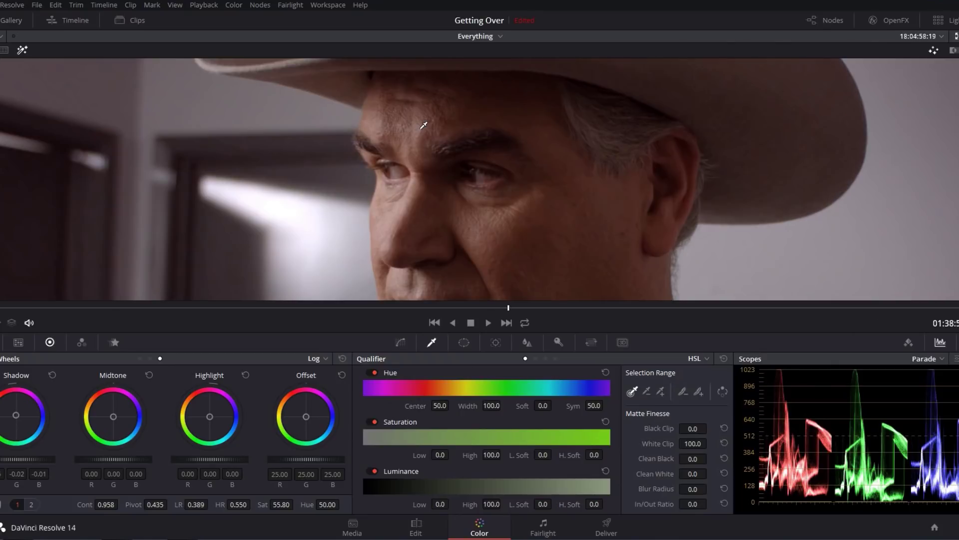
pyautogui.click(422, 127)
pyautogui.scroll(-2, 509, 183)
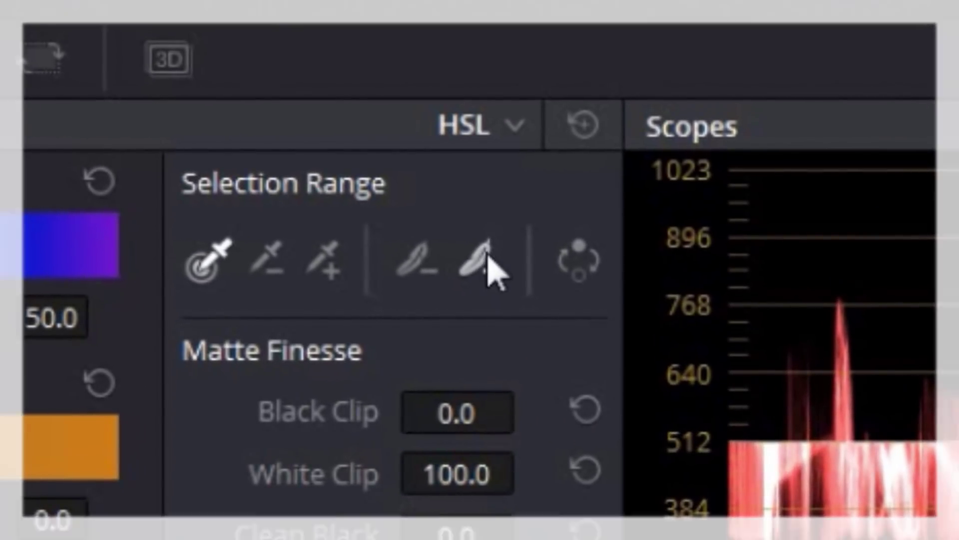
pyautogui.click(520, 292)
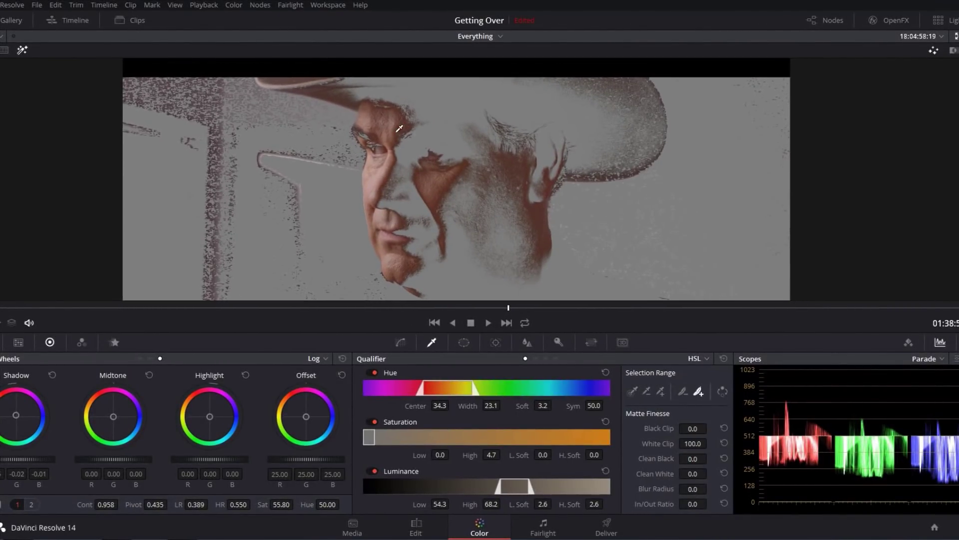
# Step: Add the uncovered skin around the eye to the key, with hue softness 10.9 and luminance low softness 8.6
pyautogui.click(406, 133)
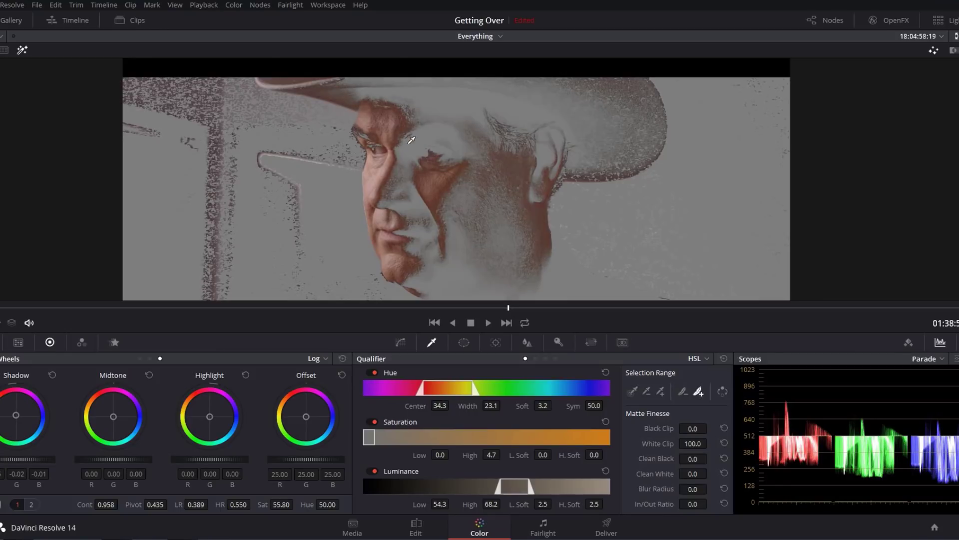
pyautogui.click(424, 179)
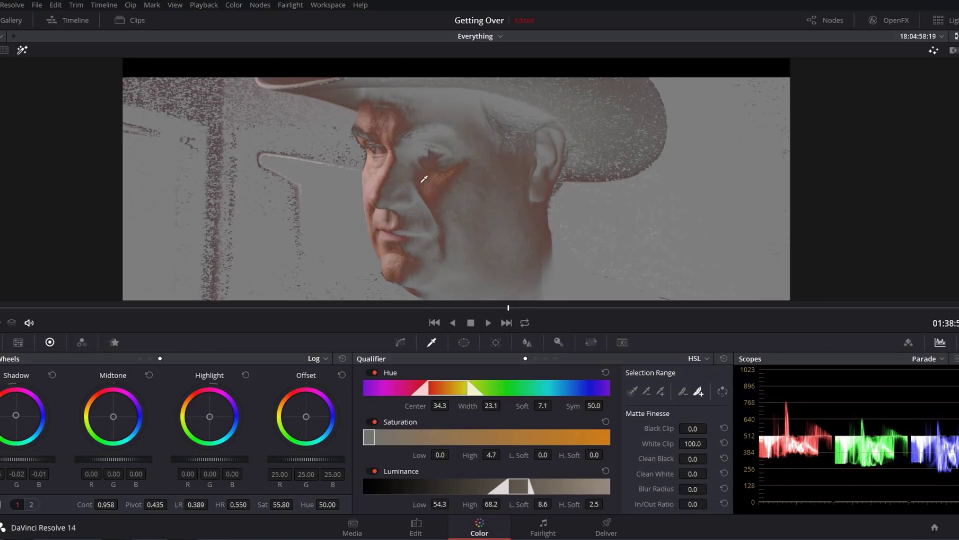
pyautogui.click(435, 164)
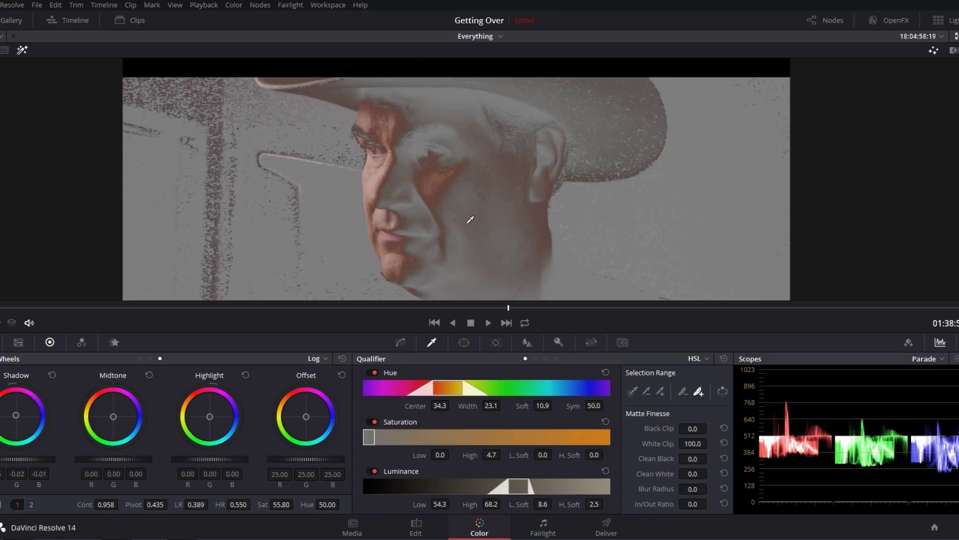
pyautogui.scroll(3, 467, 215)
pyautogui.scroll(4, 440, 192)
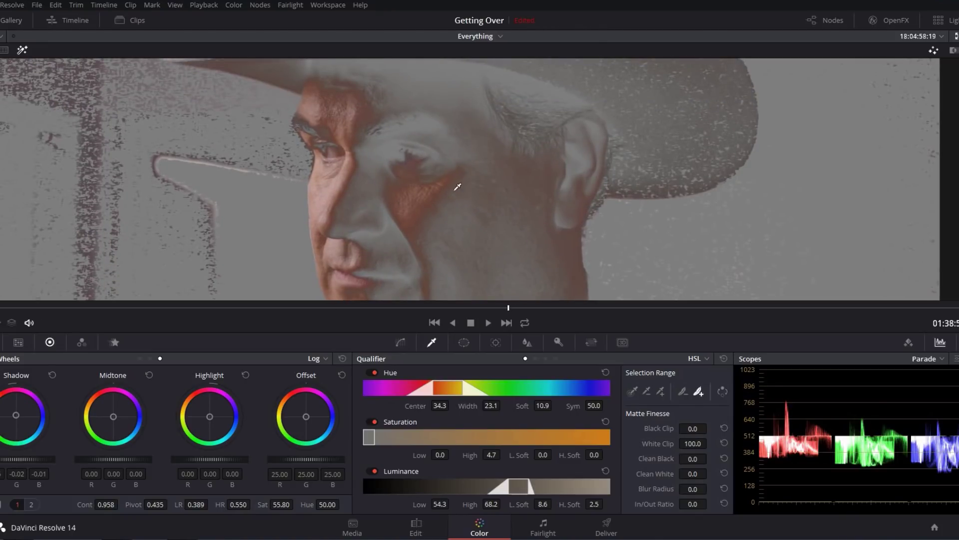
pyautogui.moveTo(431, 223); pyautogui.dragTo(430, 178)
pyautogui.scroll(-5, 429, 178)
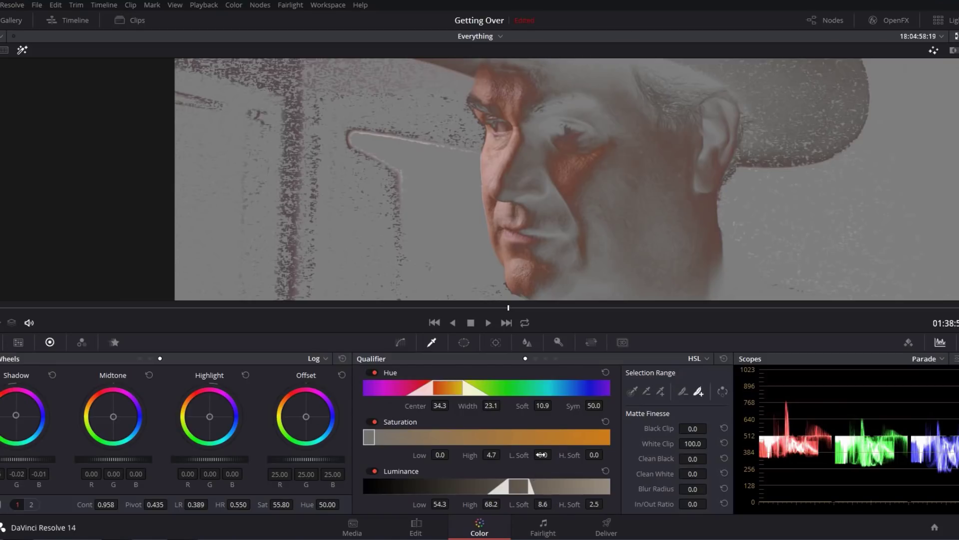
# Step: Raise the skin key's Saturation low softness to 6.4 and hide the matte highlight
pyautogui.moveTo(543, 455); pyautogui.dragTo(554, 454)
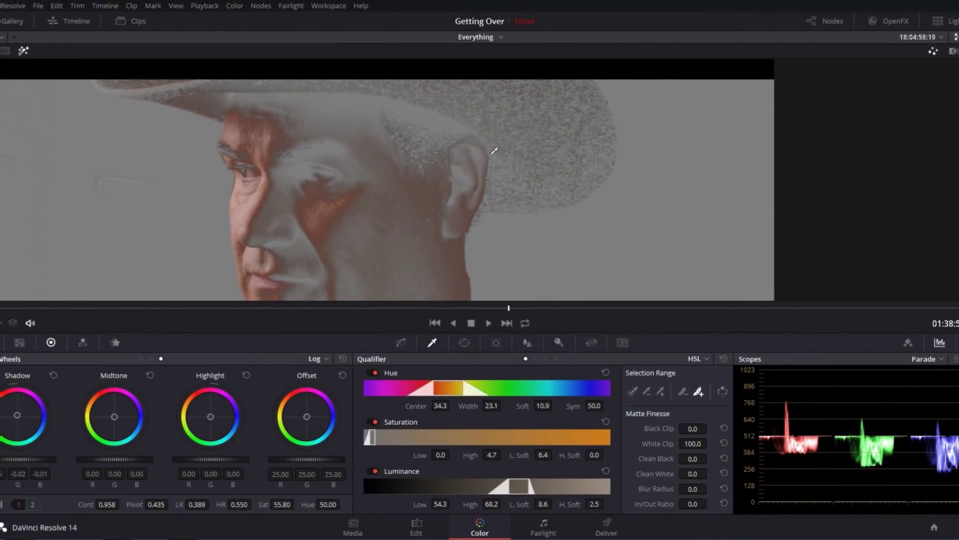
pyautogui.hotkey('shift', 'h')
# Step: Play through the close-up in the enlarged viewer, then return to the full grading layout
pyautogui.hotkey('alt', 'f')
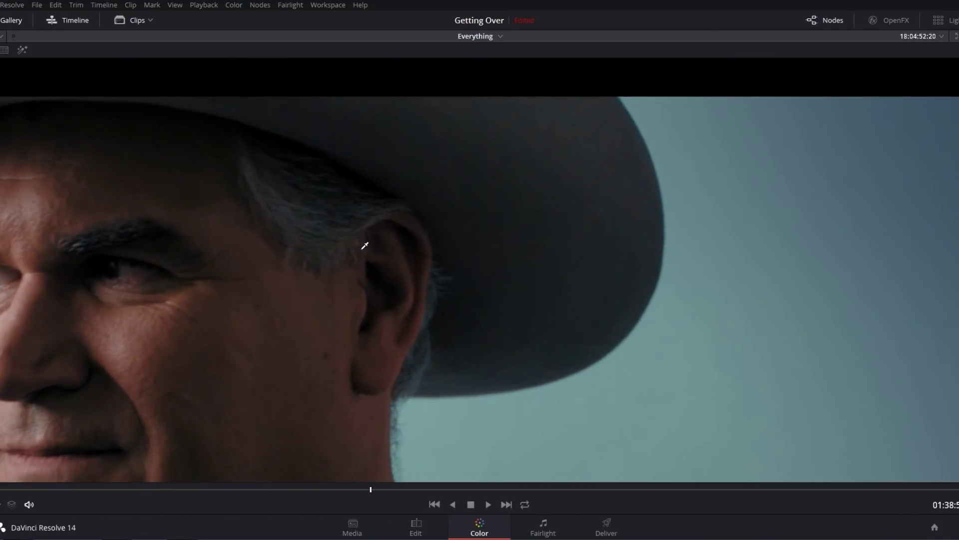
pyautogui.press('space')
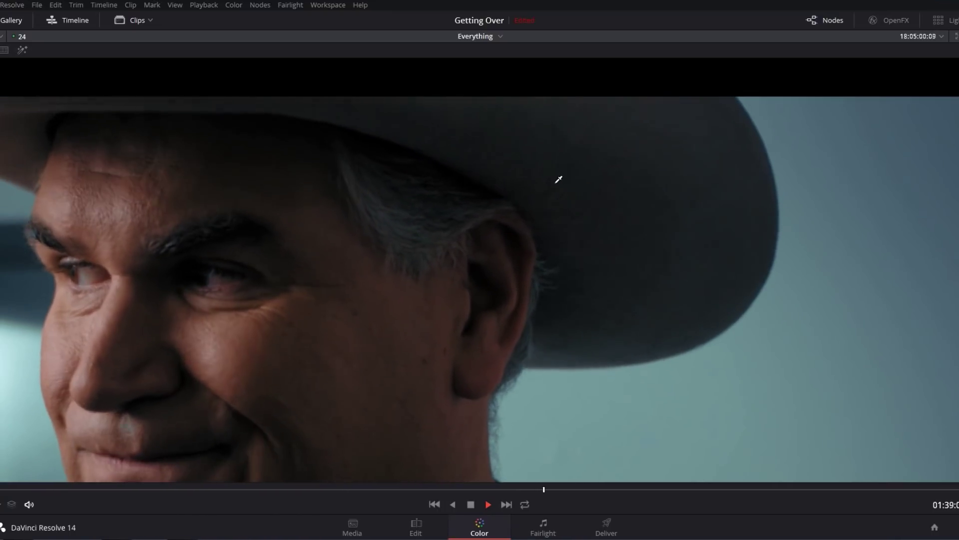
pyautogui.press('space')
pyautogui.hotkey('alt', 'f')
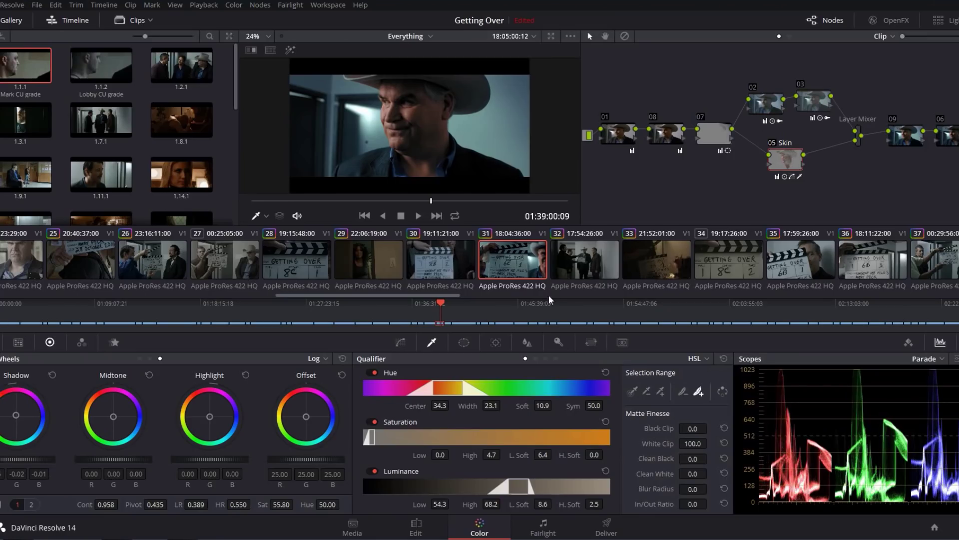
# Step: Set the Skin node's Key Output Gain to 0.5 and enlarge the viewer to review it
pyautogui.click(559, 343)
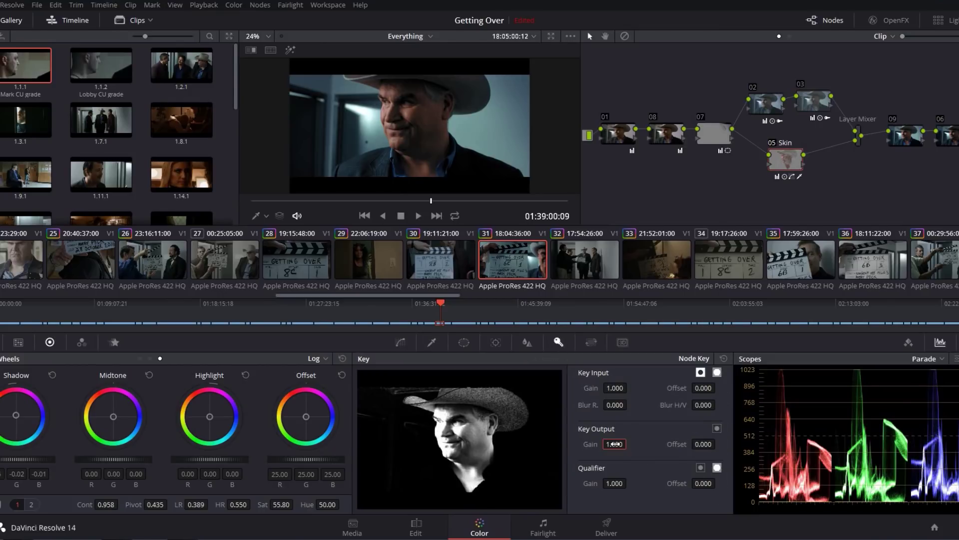
pyautogui.press('Return')
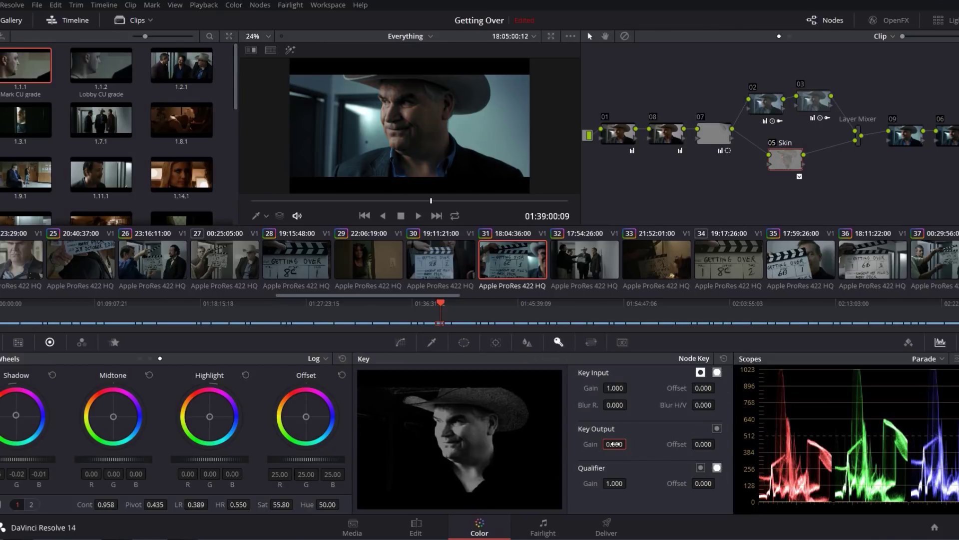
pyautogui.hotkey('alt', 'f')
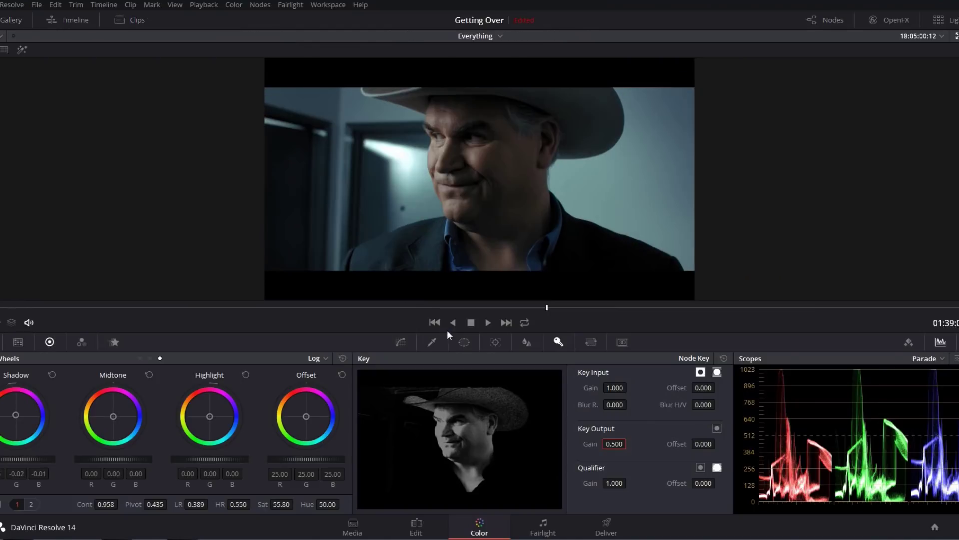